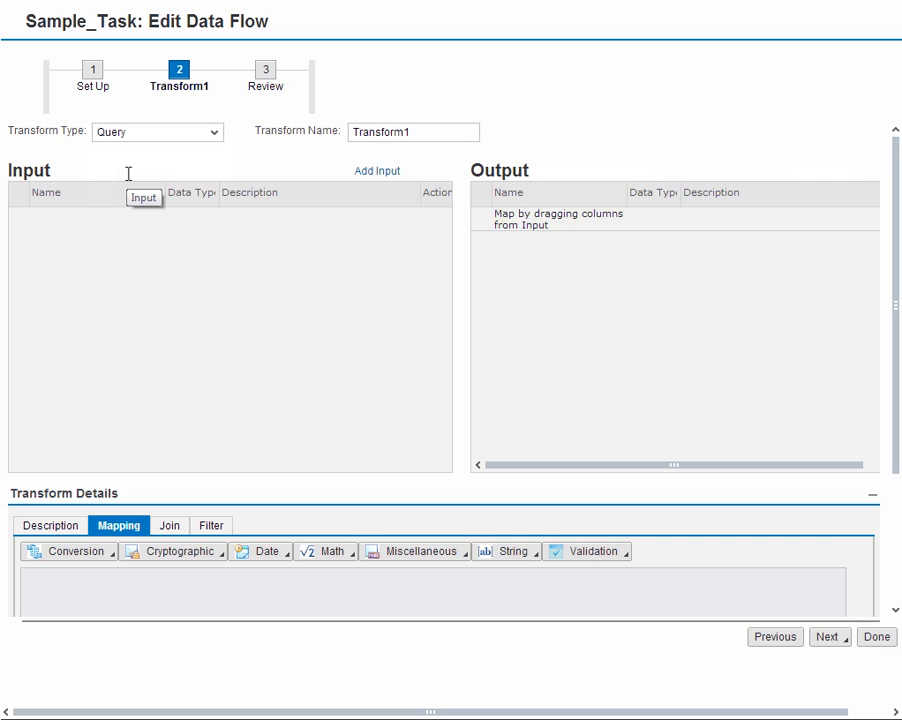
Name the first query transform Mapping_Query
{"action": "double_click", "coordinate": [433, 133]}
{"action": "type", "text": "Mapping_Query"}
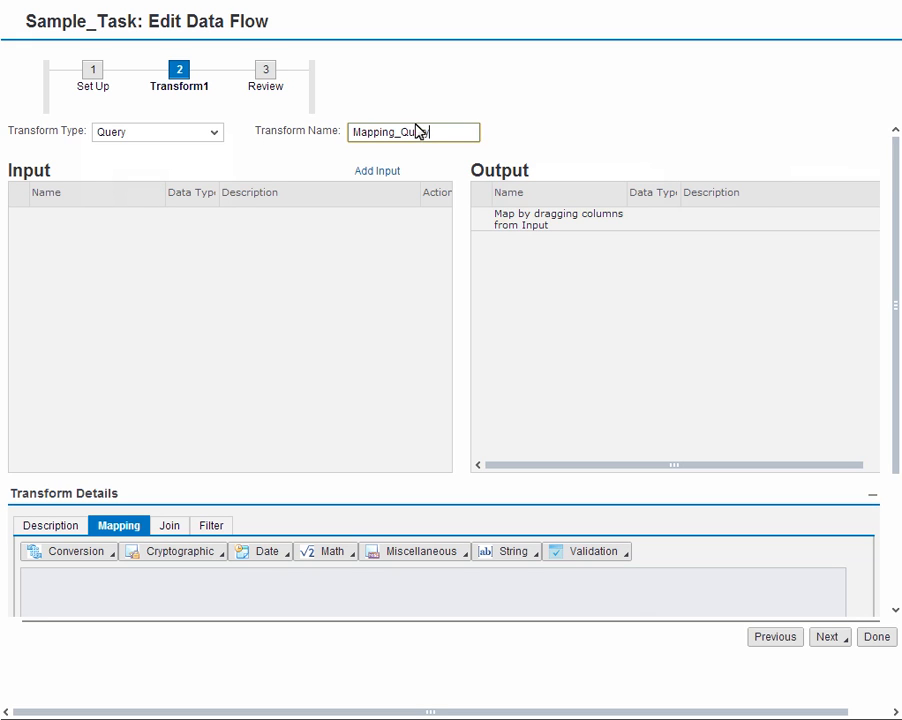
{"action": "left_click", "coordinate": [590, 116]}
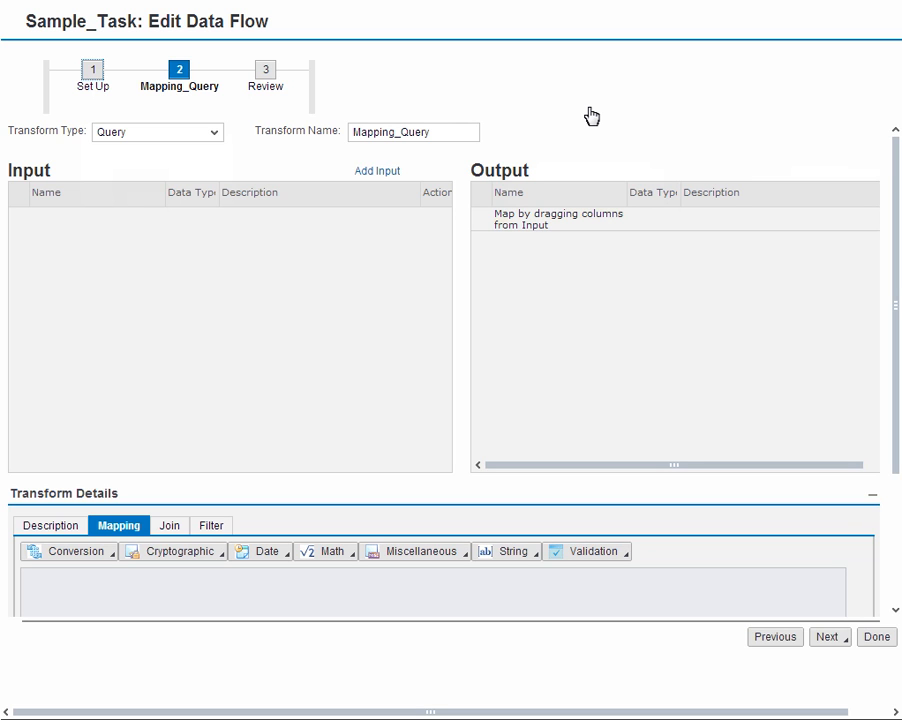
Add a Target Query transform after Mapping_Query and name it Target_Query
{"action": "left_click", "coordinate": [827, 638]}
{"action": "left_click", "coordinate": [838, 662]}
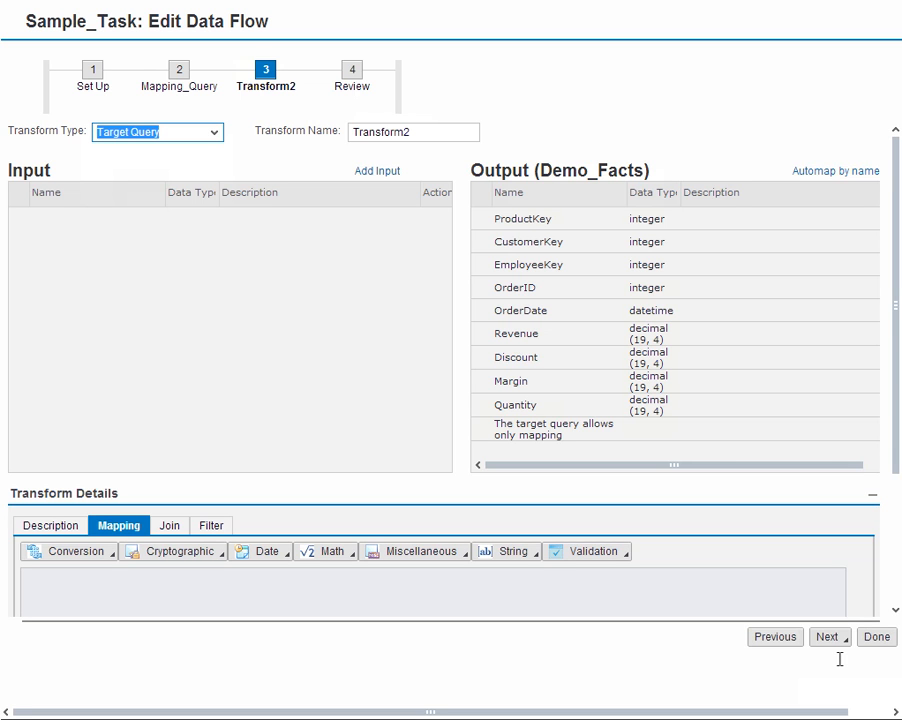
{"action": "double_click", "coordinate": [439, 133]}
{"action": "type", "text": "Target_Query"}
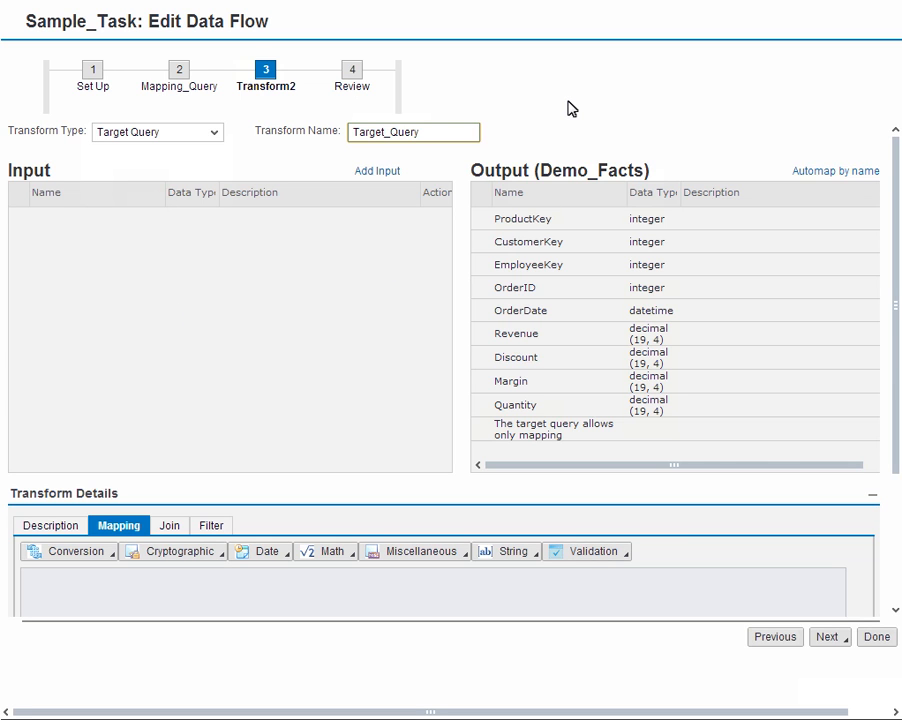
{"action": "key", "text": "Tab"}
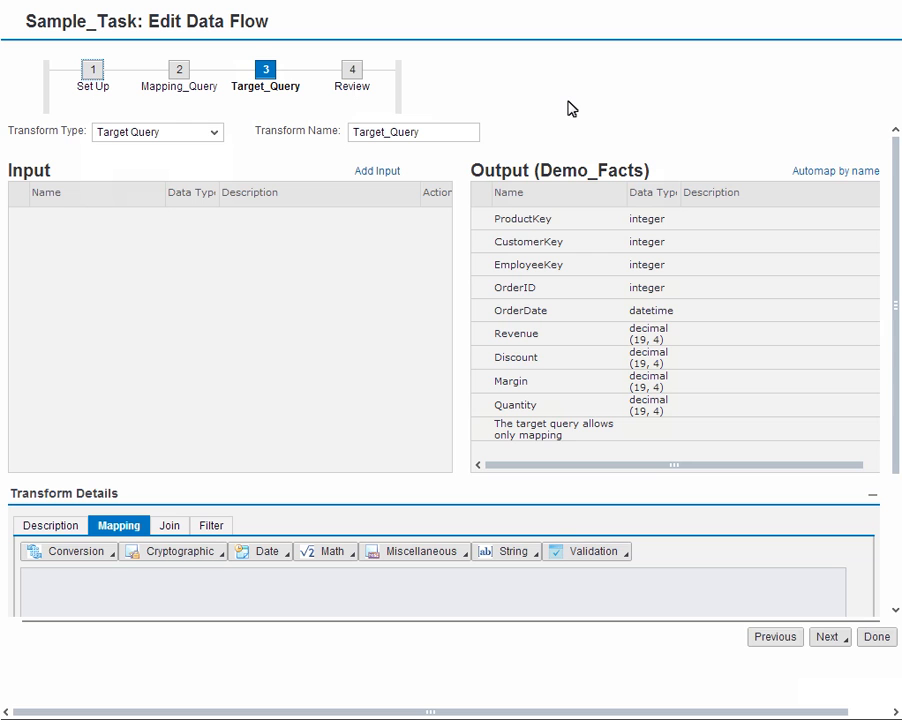
Return to the Mapping_Query transform and add the FactInternetSales table as its input
{"action": "left_click", "coordinate": [200, 95]}
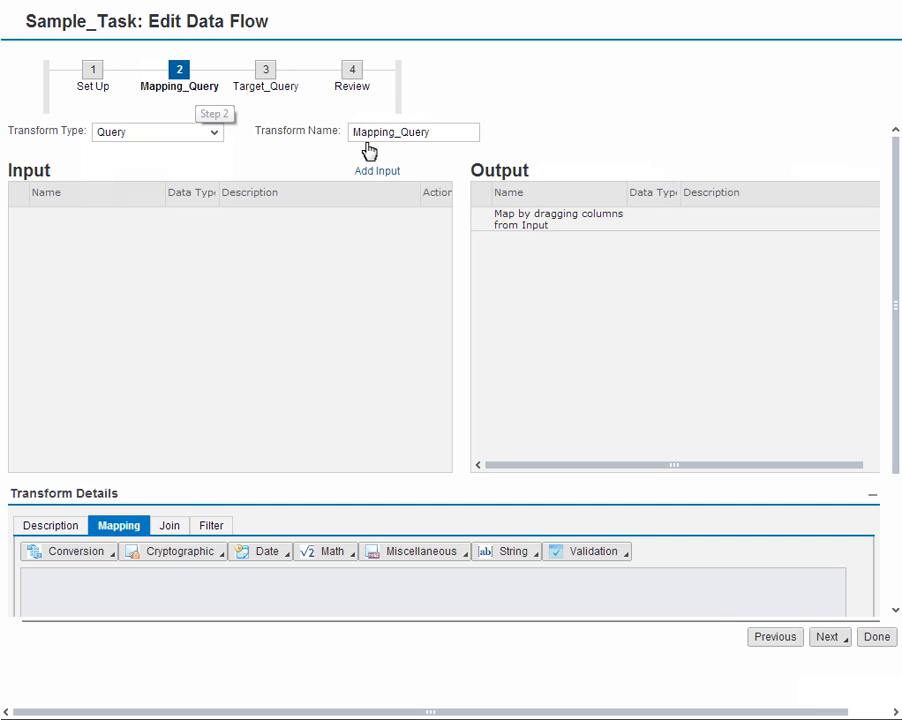
{"action": "left_click", "coordinate": [377, 172]}
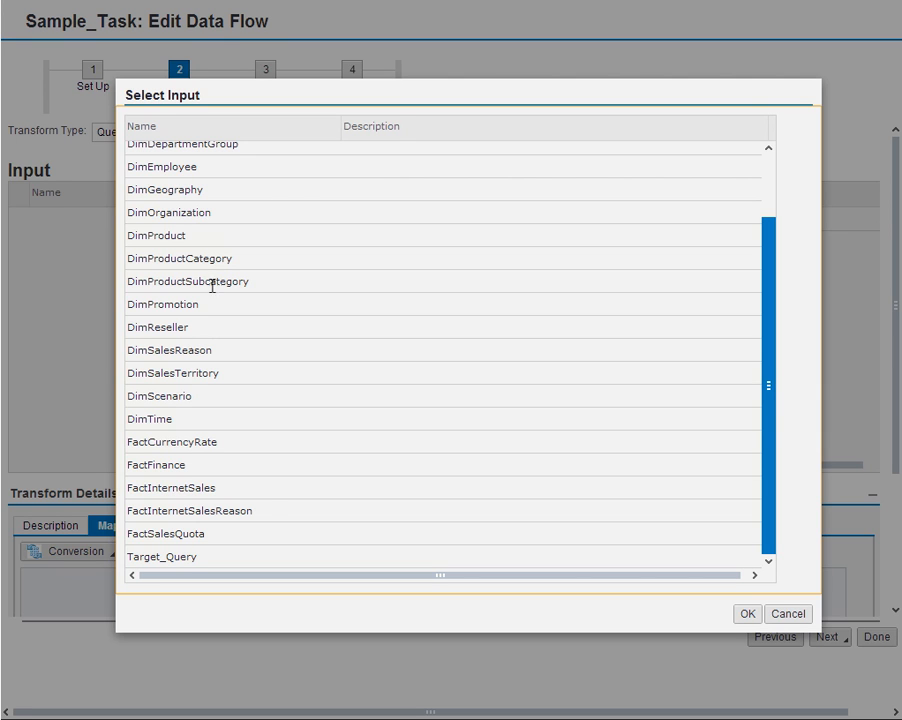
{"action": "left_click", "coordinate": [183, 487]}
{"action": "left_click", "coordinate": [745, 614]}
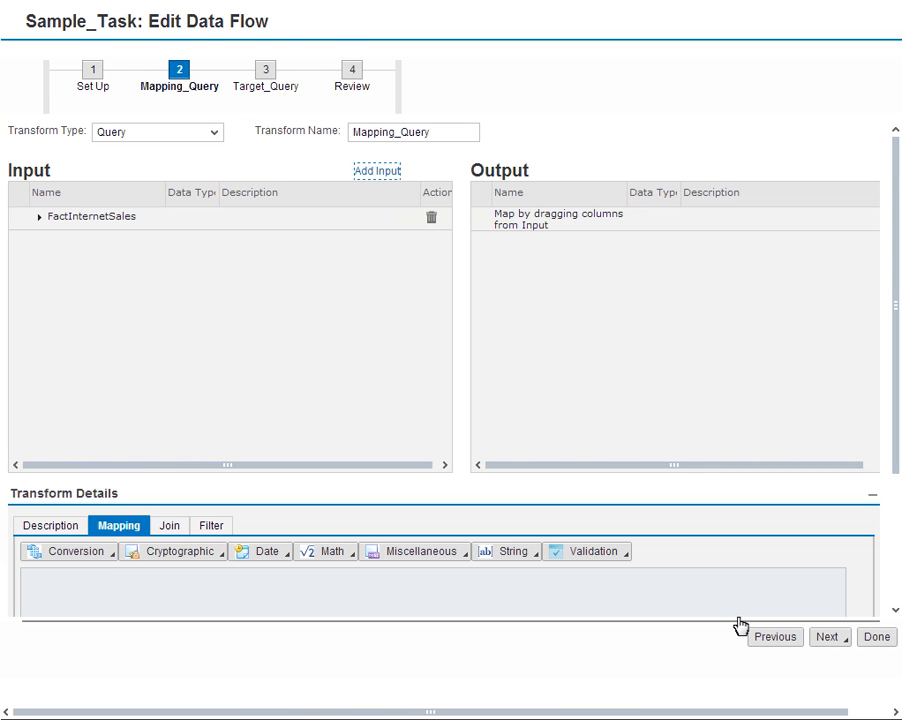
Expand the FactInternetSales input and map its ProductKey column to the output of Mapping_Query
{"action": "left_click", "coordinate": [39, 217]}
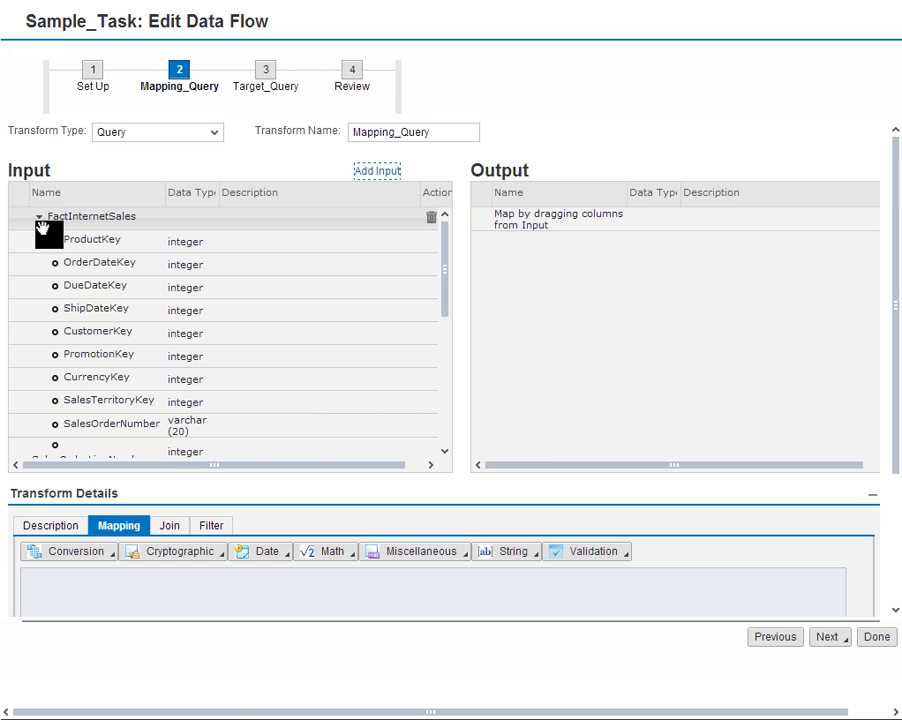
{"action": "left_click_drag", "start_coordinate": [80, 245], "coordinate": [527, 222]}
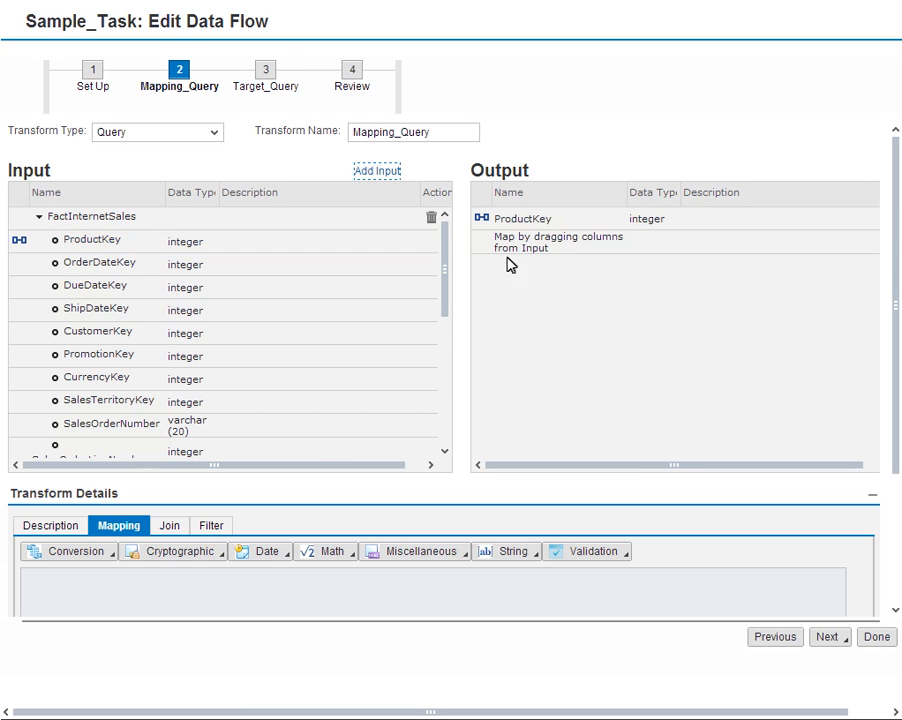
{"action": "left_click", "coordinate": [504, 376]}
Map the CustomerKey, OrderQuantity and UnitPrice columns of FactInternetSales together to the output
{"action": "left_click", "coordinate": [68, 332]}
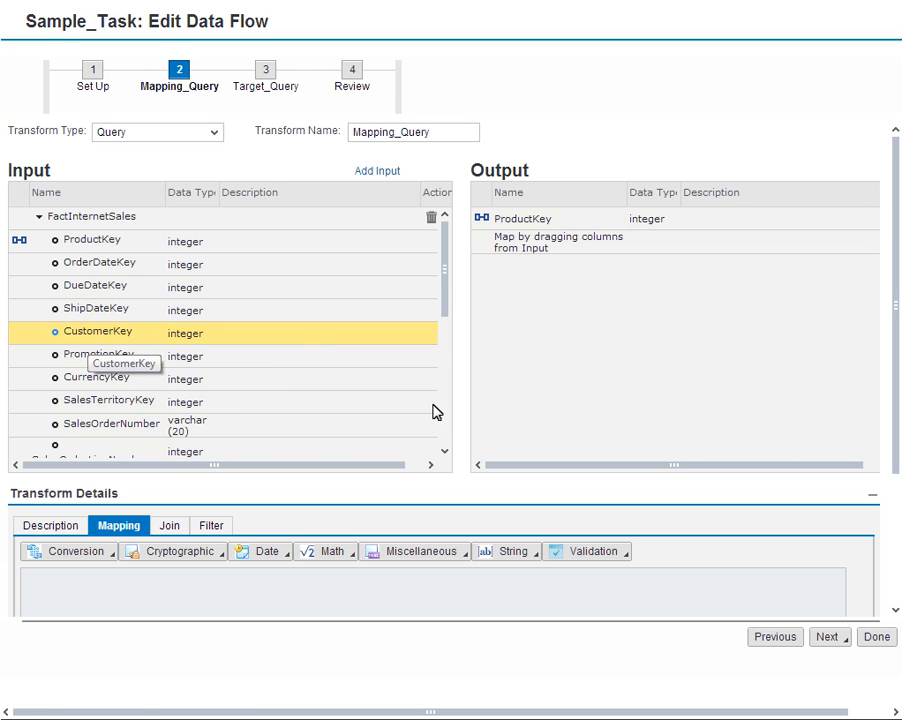
{"action": "left_click", "coordinate": [446, 453]}
{"action": "left_click", "coordinate": [100, 392], "text": "ctrl"}
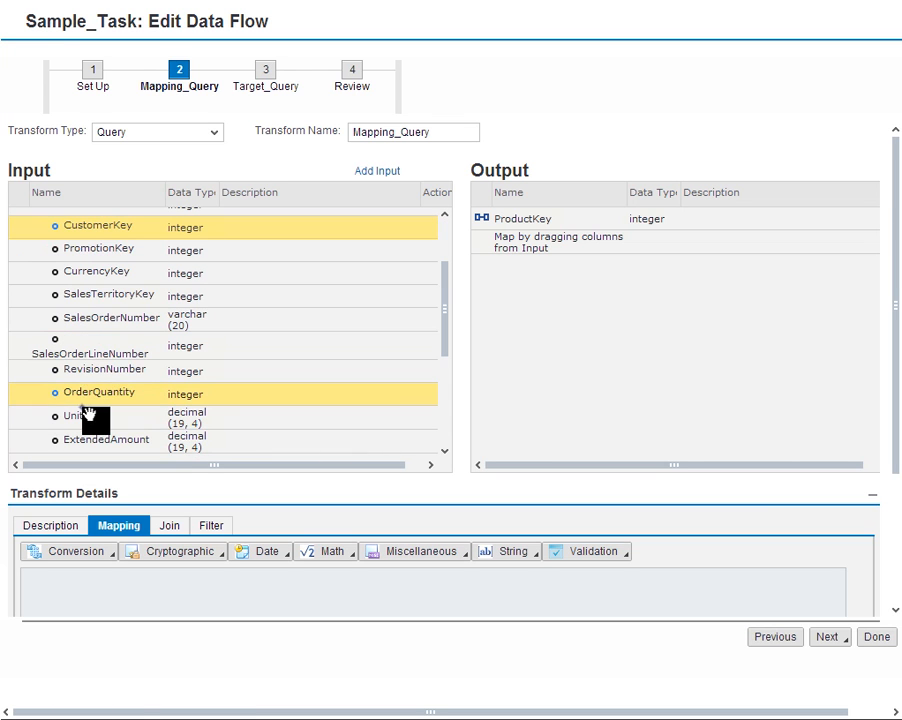
{"action": "left_click", "coordinate": [88, 414], "text": "ctrl"}
{"action": "left_click_drag", "start_coordinate": [128, 230], "coordinate": [530, 233]}
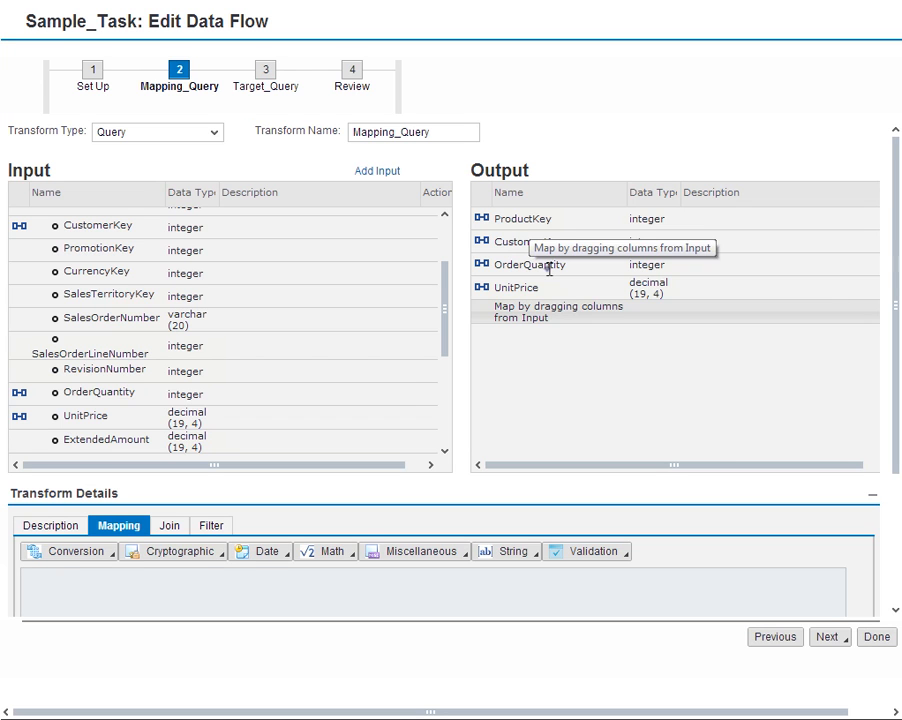
Rename the OrderQuantity output column of Mapping_Query to Quantity
{"action": "left_click", "coordinate": [548, 270]}
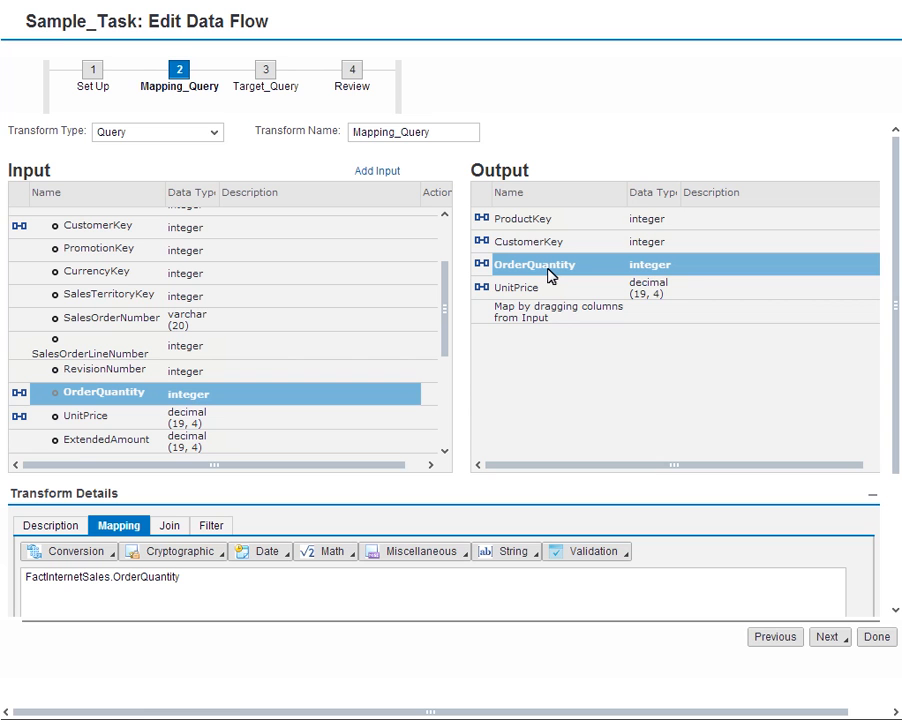
{"action": "left_click", "coordinate": [870, 464]}
{"action": "mouse_move", "coordinate": [862, 197]}
{"action": "left_mouse_down"}
{"action": "mouse_move", "coordinate": [751, 193]}
{"action": "mouse_move", "coordinate": [773, 203]}
{"action": "left_mouse_up"}
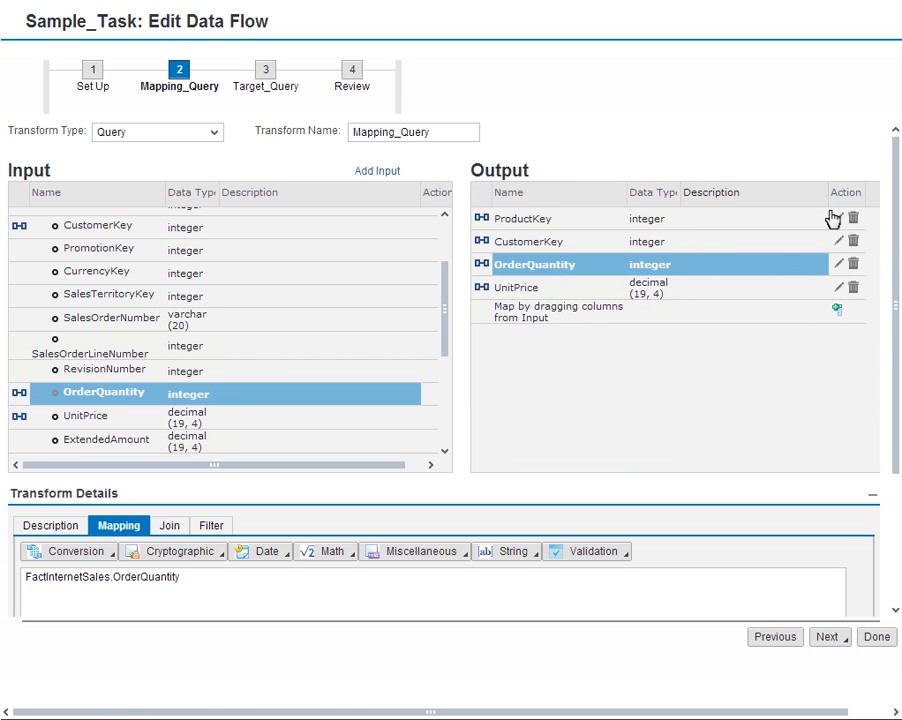
{"action": "left_click", "coordinate": [780, 262]}
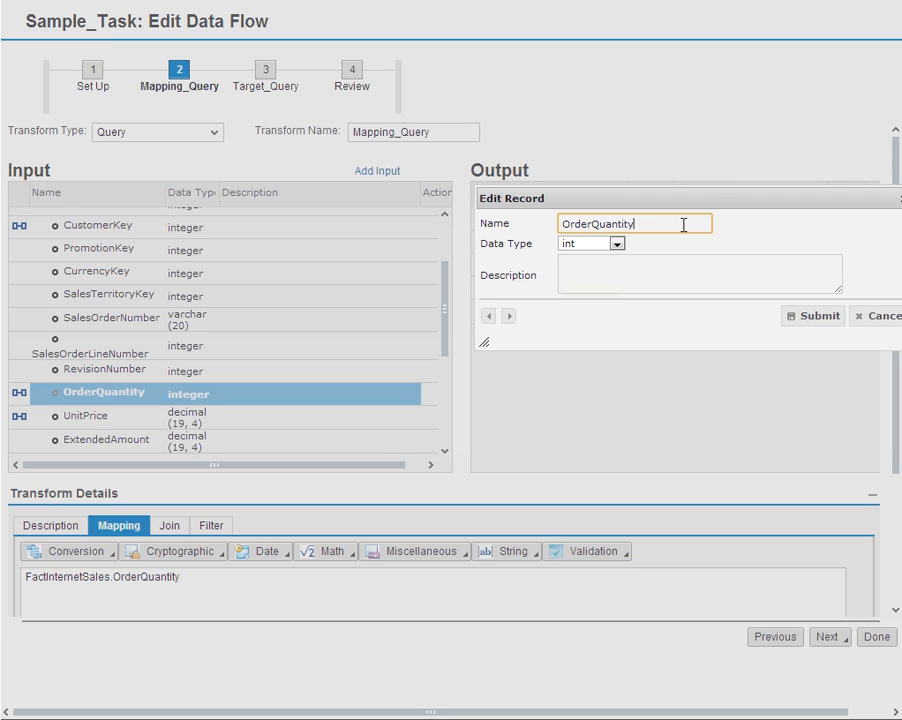
{"action": "left_click_drag", "start_coordinate": [652, 223], "coordinate": [505, 221]}
{"action": "type", "text": "Qua"}
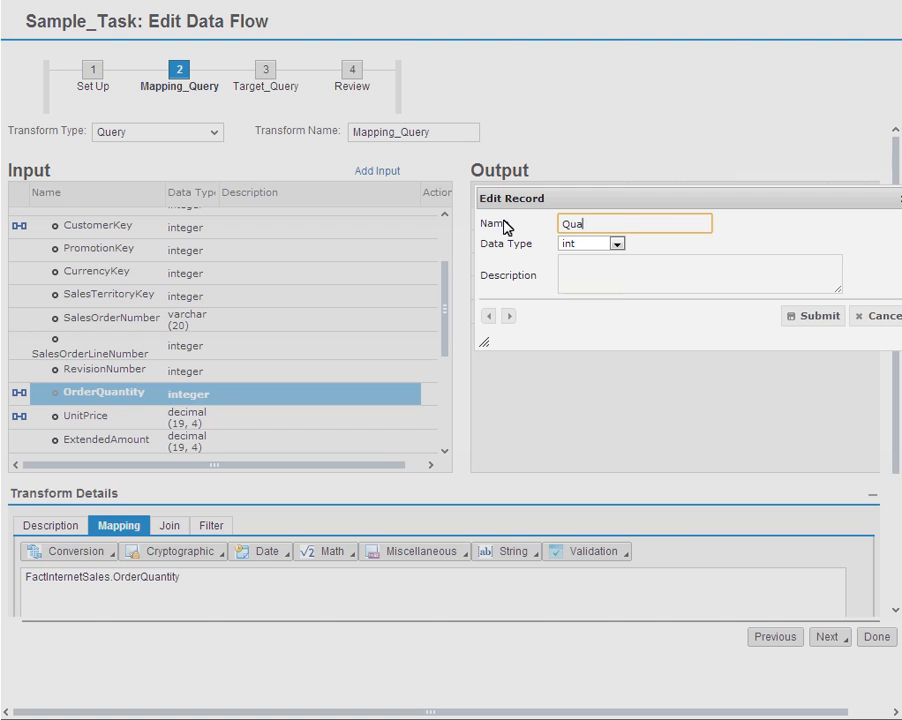
{"action": "type", "text": "ntity"}
{"action": "left_click", "coordinate": [788, 320]}
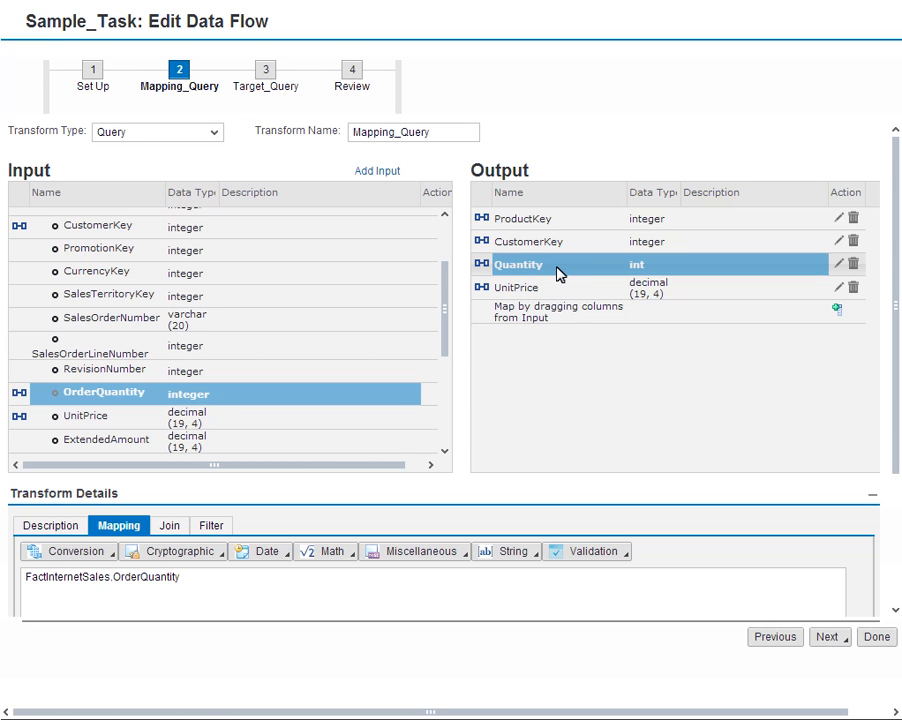
Switch to the Target_Query transform and add Mapping_Query as its input
{"action": "left_click", "coordinate": [265, 90]}
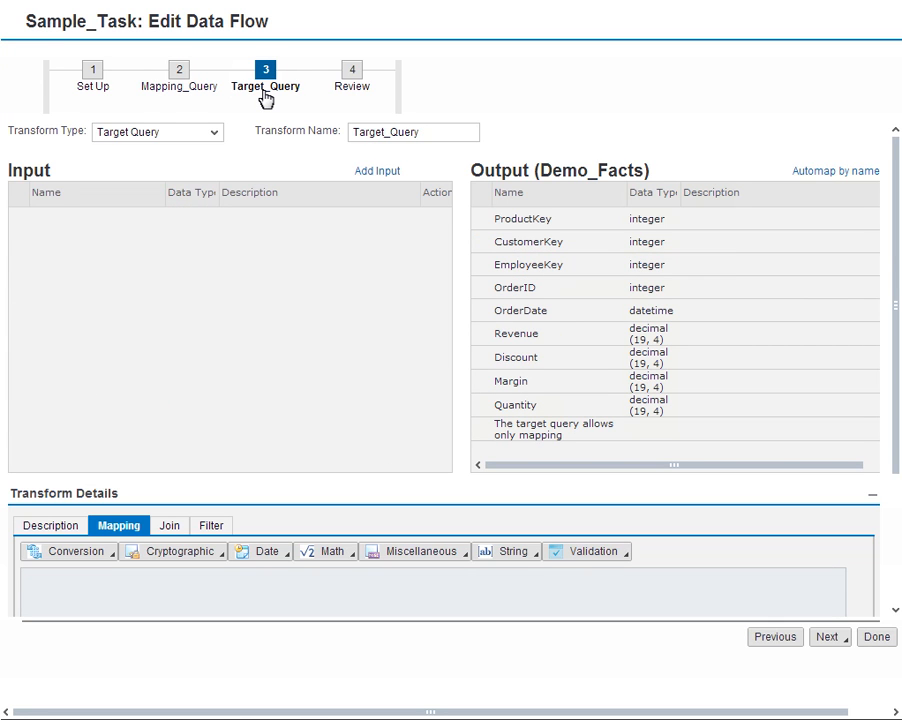
{"action": "left_click", "coordinate": [378, 173]}
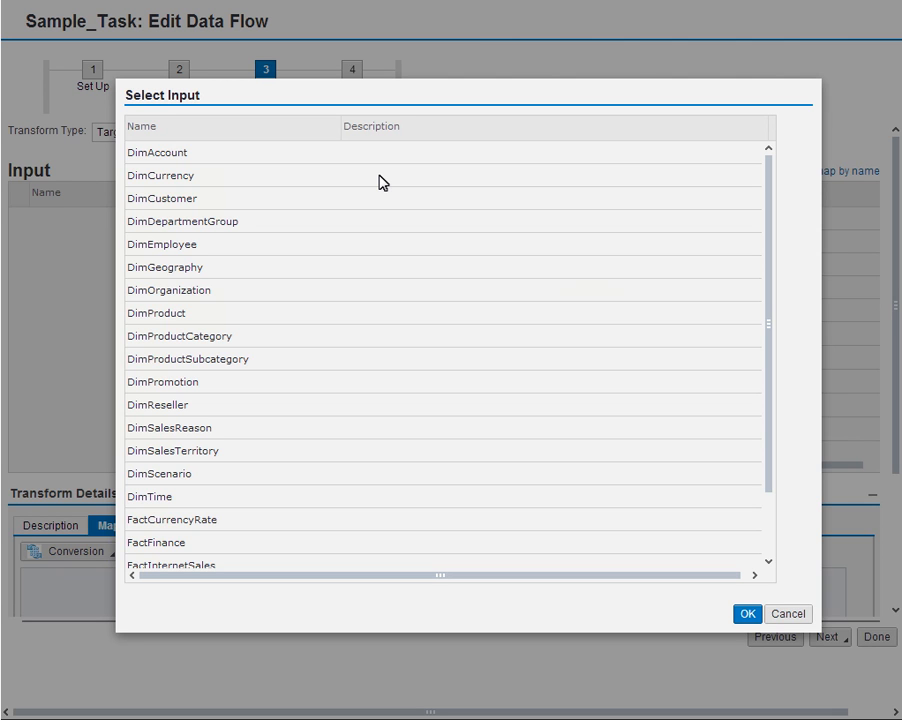
{"action": "left_click", "coordinate": [767, 529]}
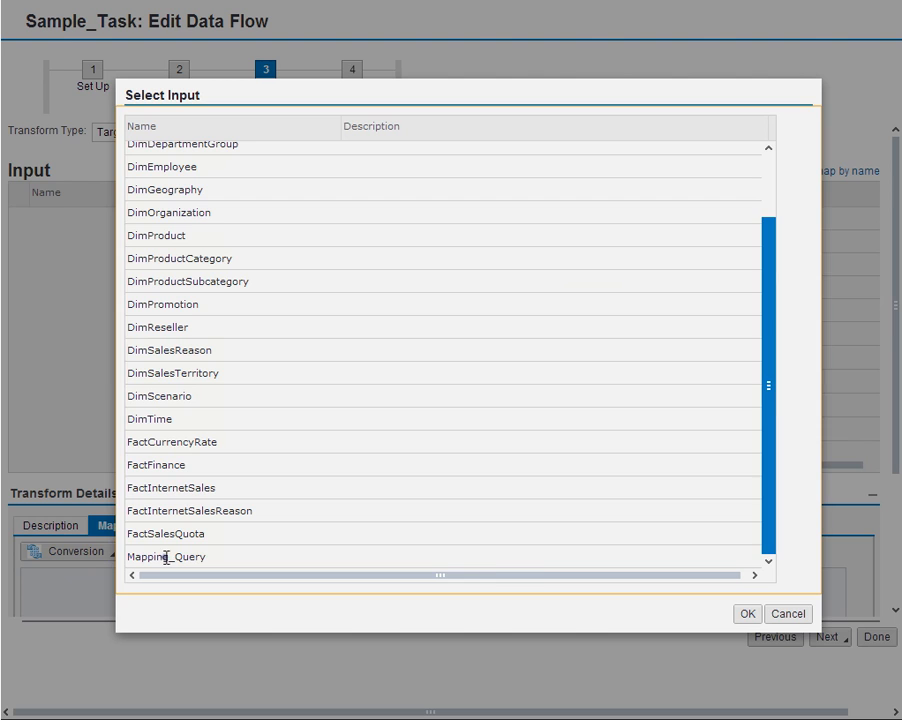
{"action": "left_click", "coordinate": [166, 557]}
{"action": "left_click", "coordinate": [746, 613]}
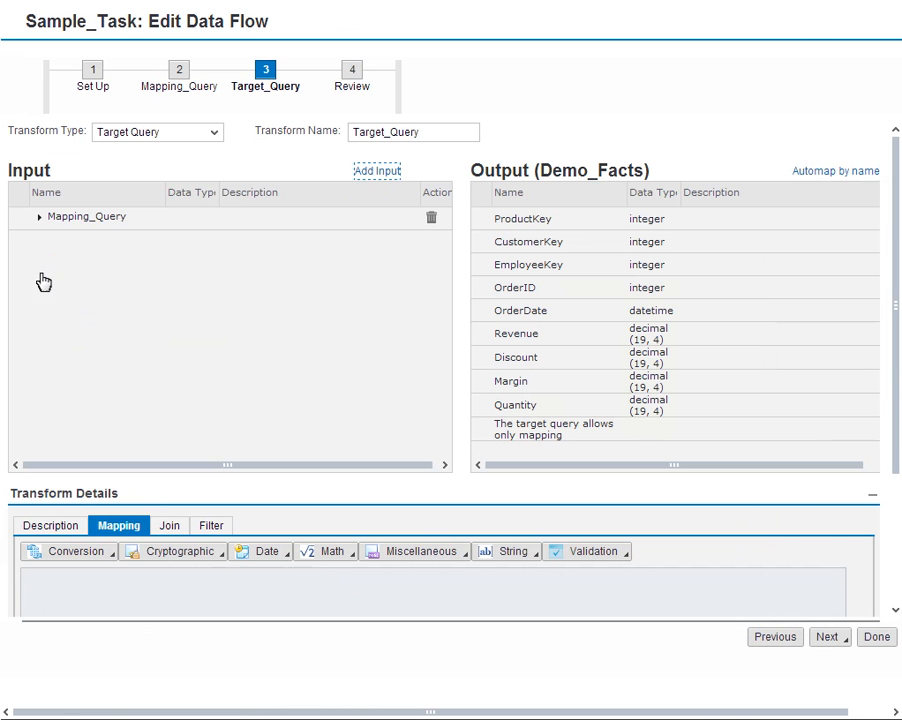
Expand the Mapping_Query input and automap its columns by name to the Demo_Facts output
{"action": "left_click", "coordinate": [38, 217]}
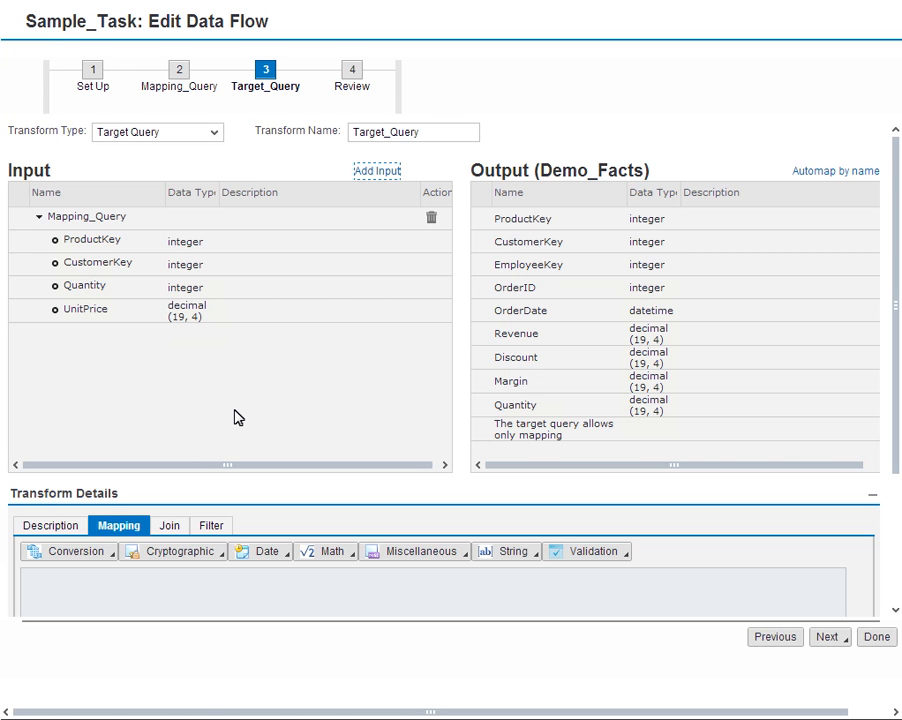
{"action": "left_click", "coordinate": [108, 240]}
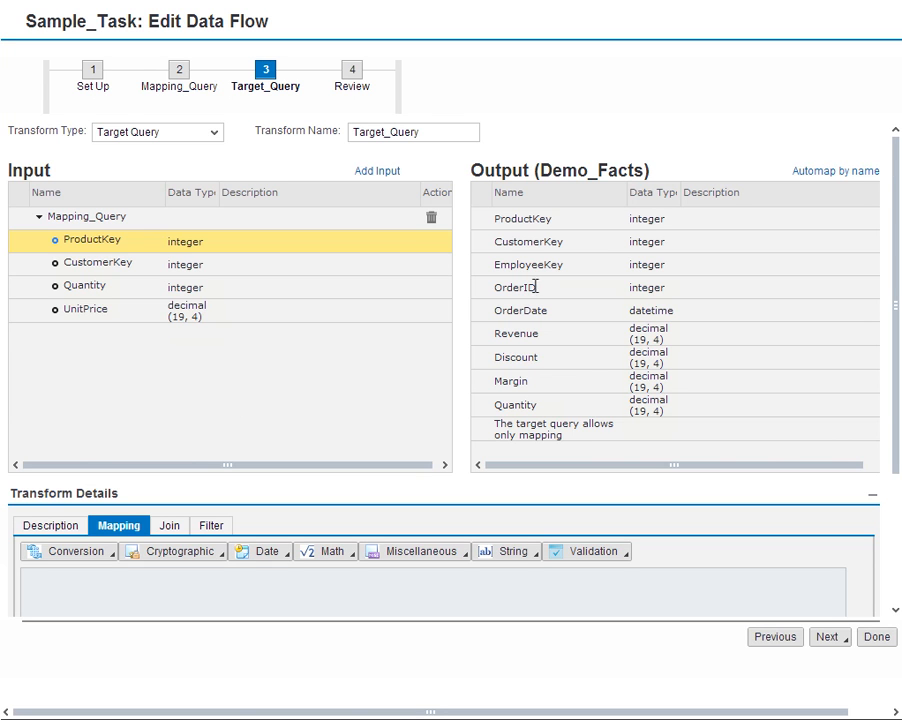
{"action": "left_click", "coordinate": [548, 221]}
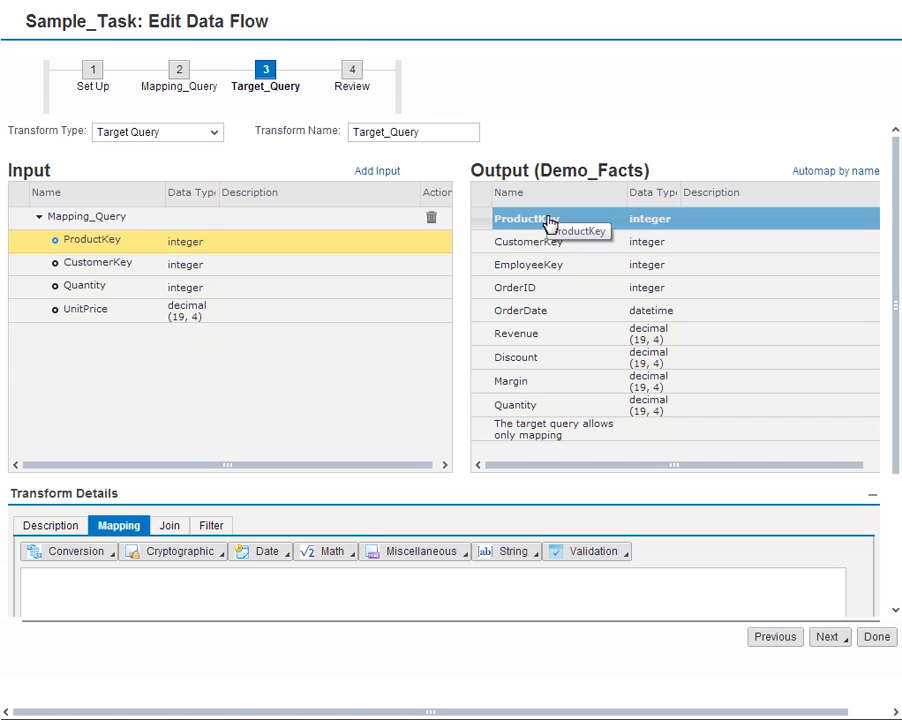
{"action": "left_click", "coordinate": [815, 174]}
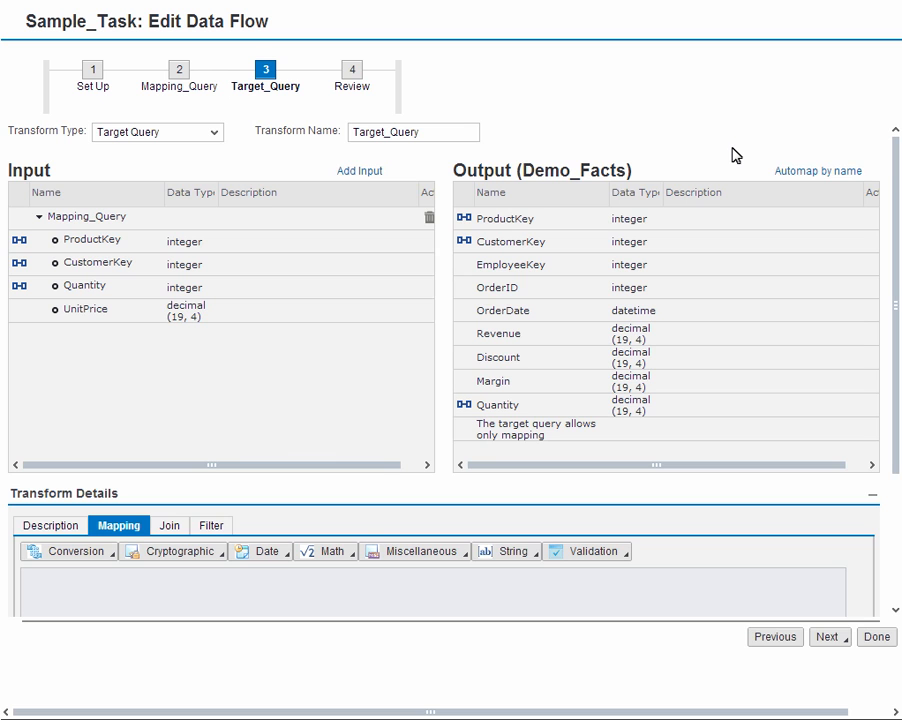
Map the Revenue output column with the expression Mapping_Query.Quantity*Mapping_Query.UnitPrice
{"action": "left_click", "coordinate": [533, 348]}
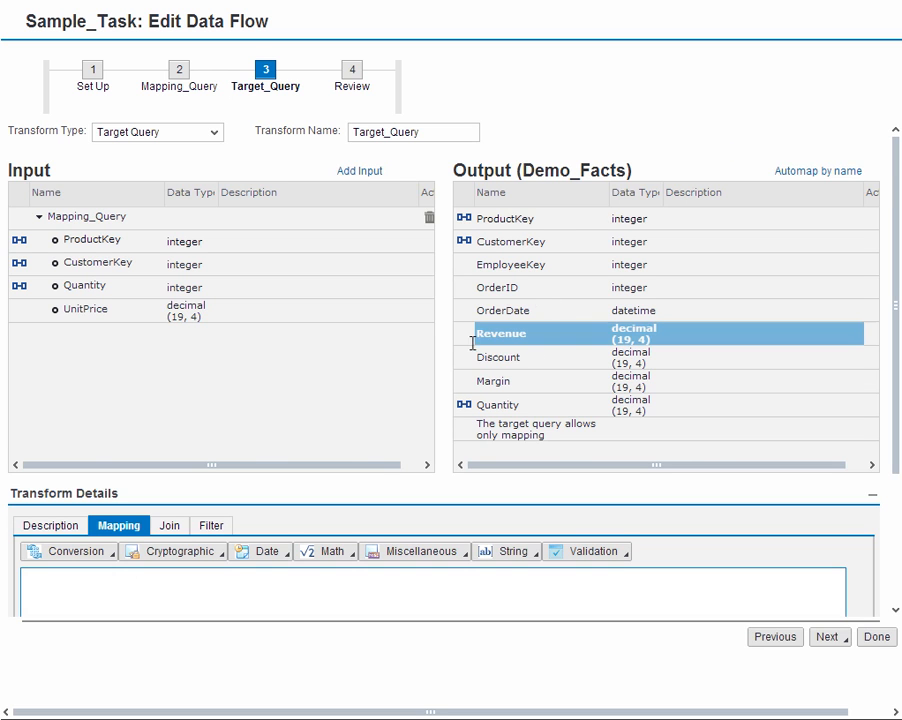
{"action": "left_click", "coordinate": [61, 589]}
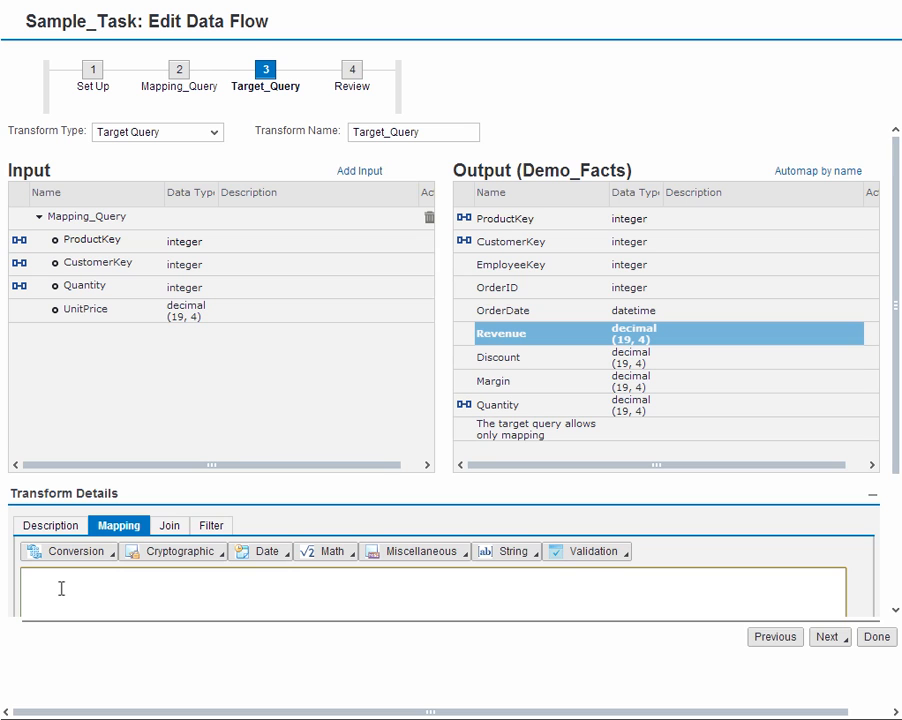
{"action": "type", "text": "Mapping_Query.Quantity*Mapping_Query."}
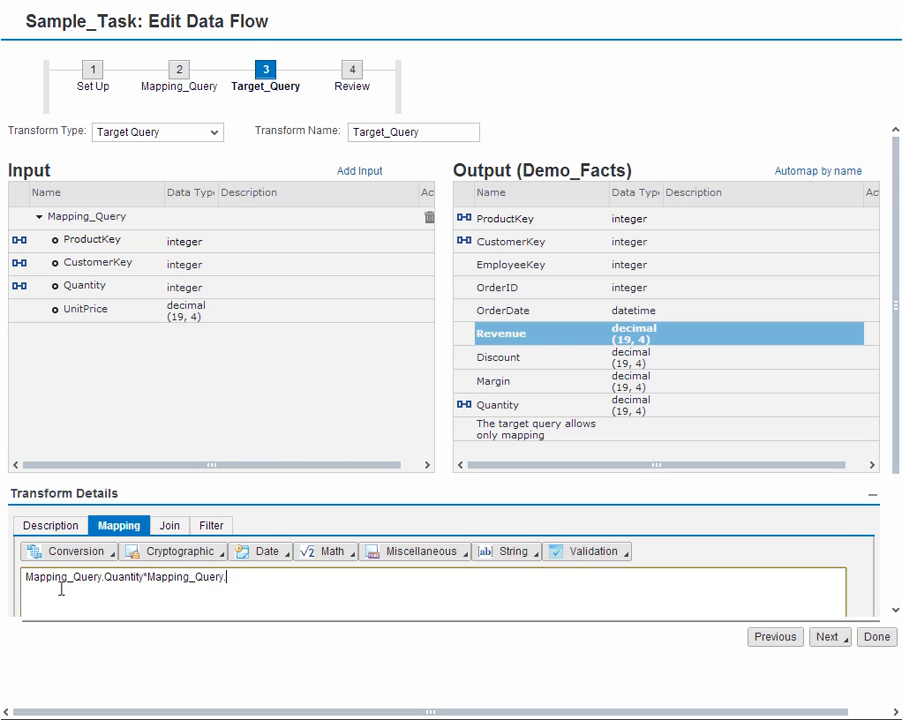
{"action": "type", "text": "UnitPrice"}
{"action": "left_click", "coordinate": [556, 337]}
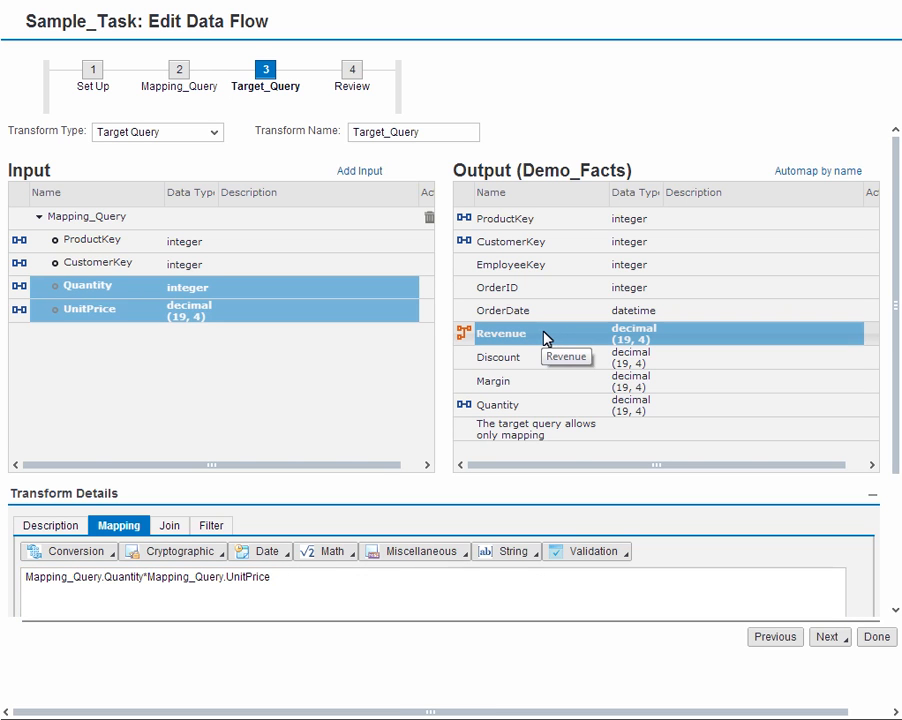